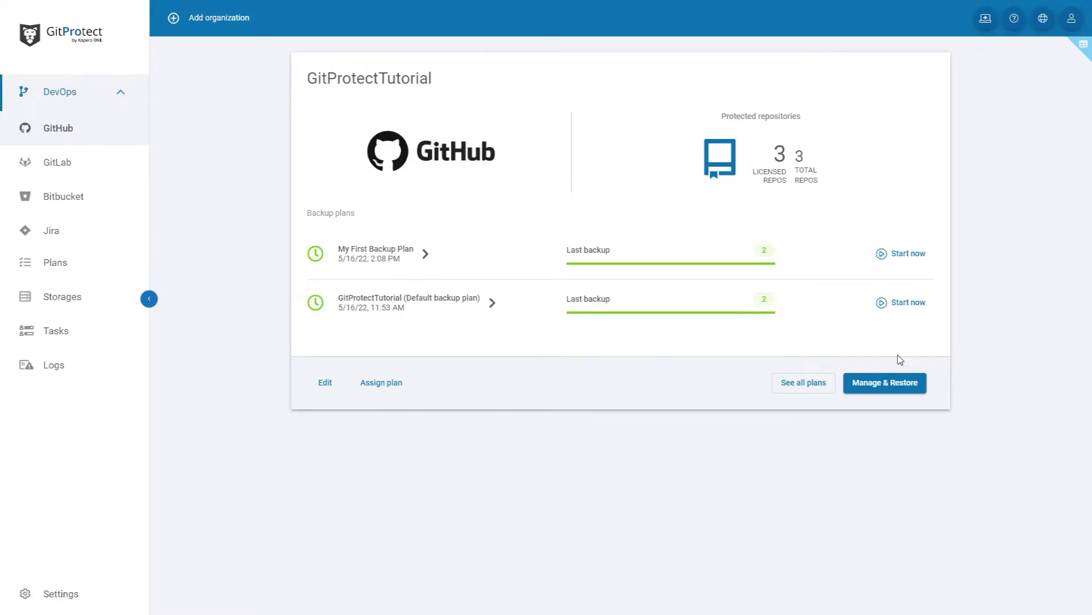
Step: Open the GitProtectTutorial repository list and briefly check Test-Repo's list of backup plans
click(877, 386)
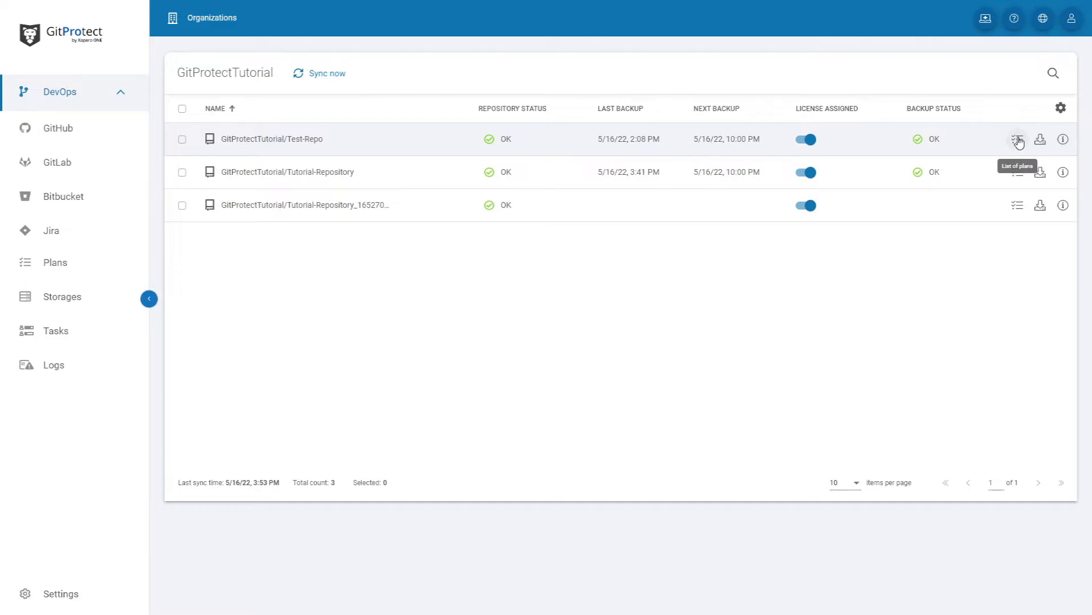
click(1018, 140)
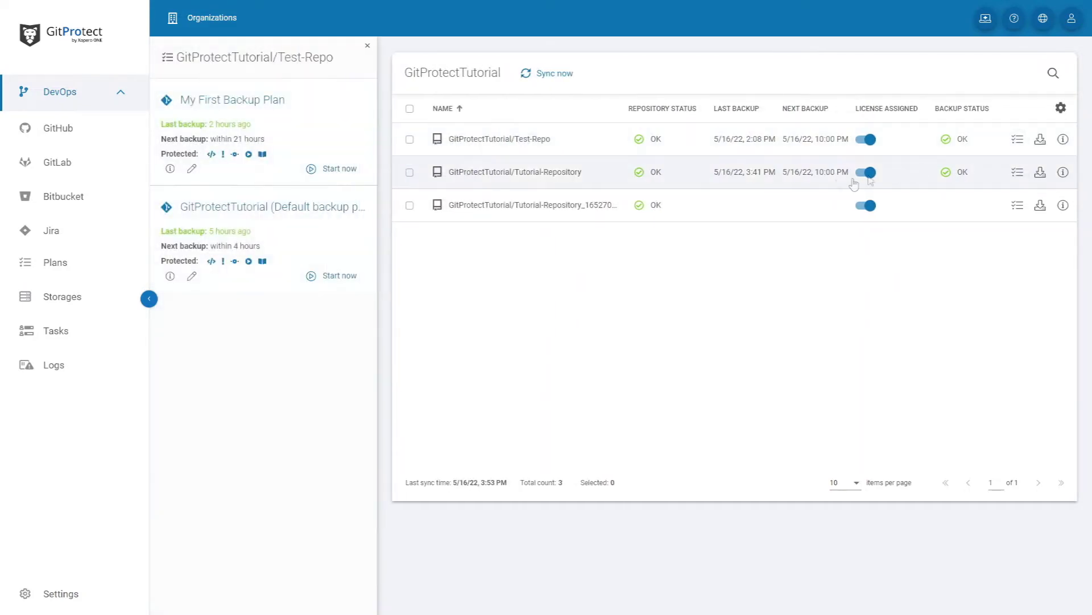
click(367, 45)
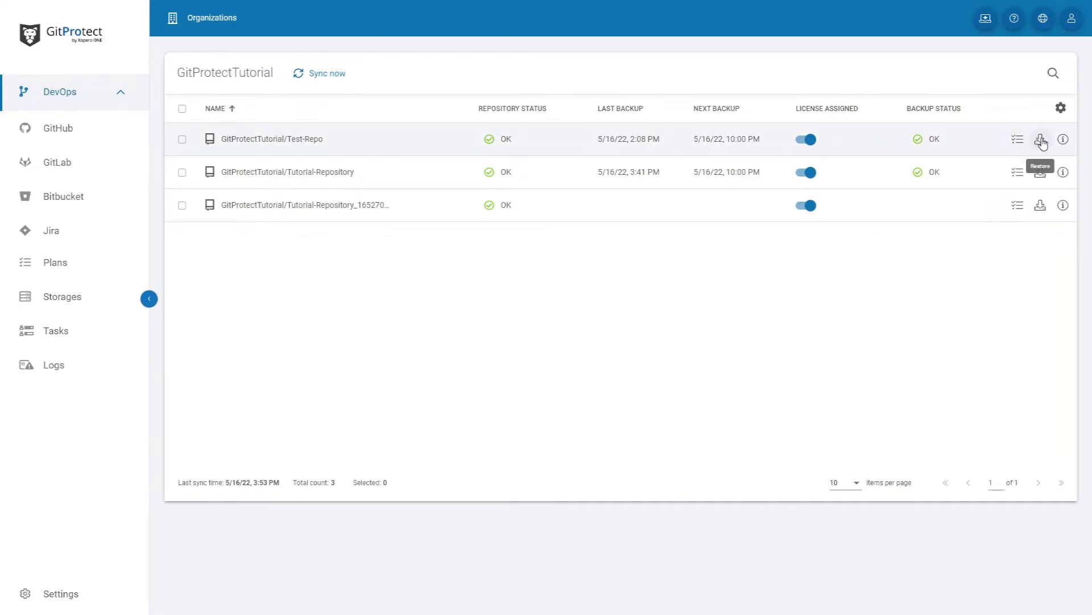
click(1063, 139)
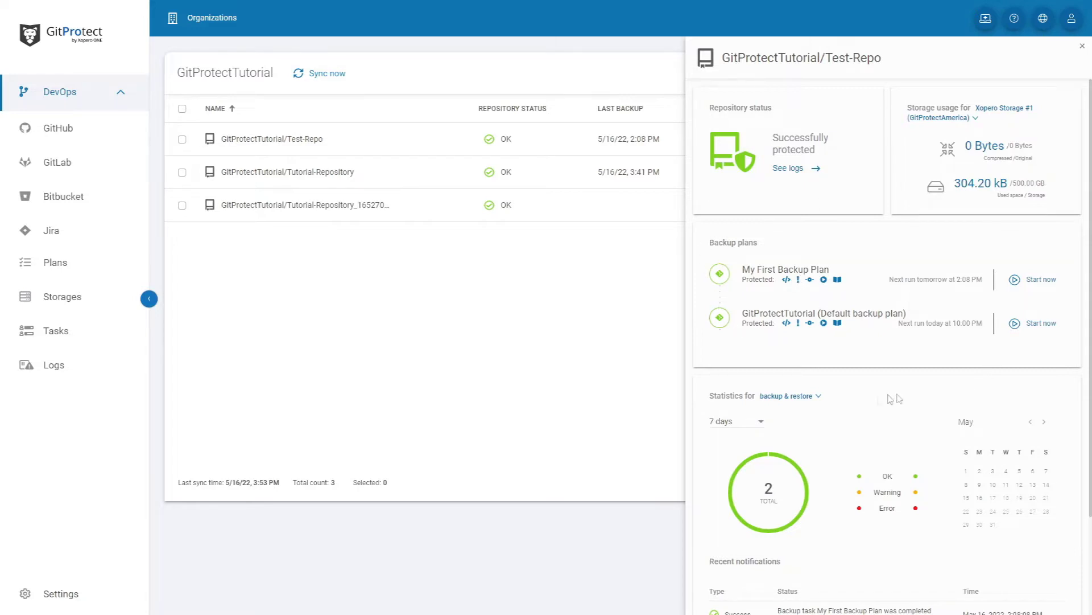
scroll(888, 401, down, 2)
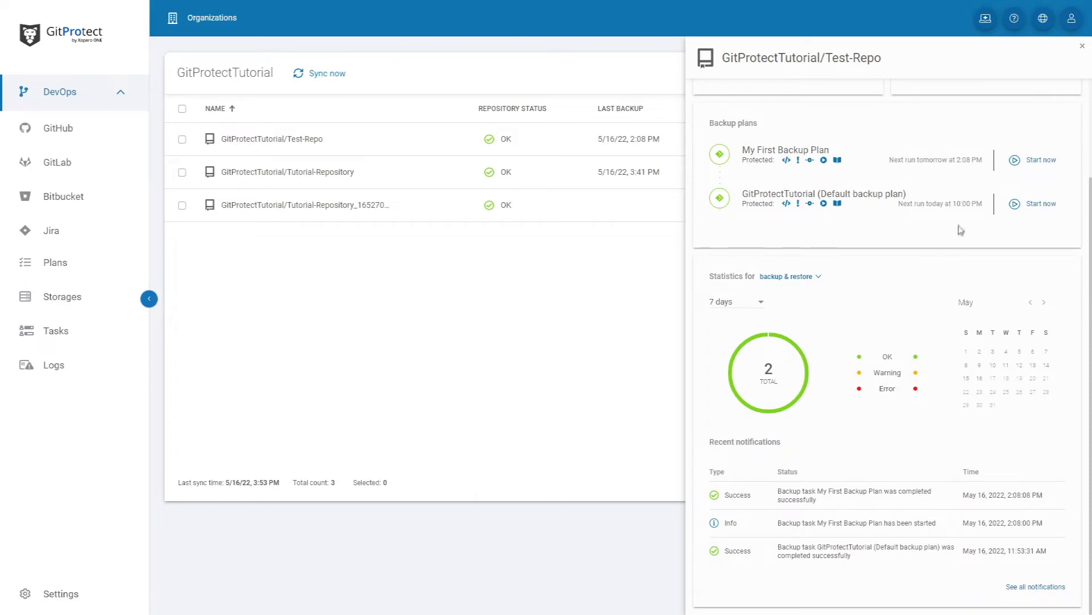
scroll(971, 212, up, 2)
click(1083, 47)
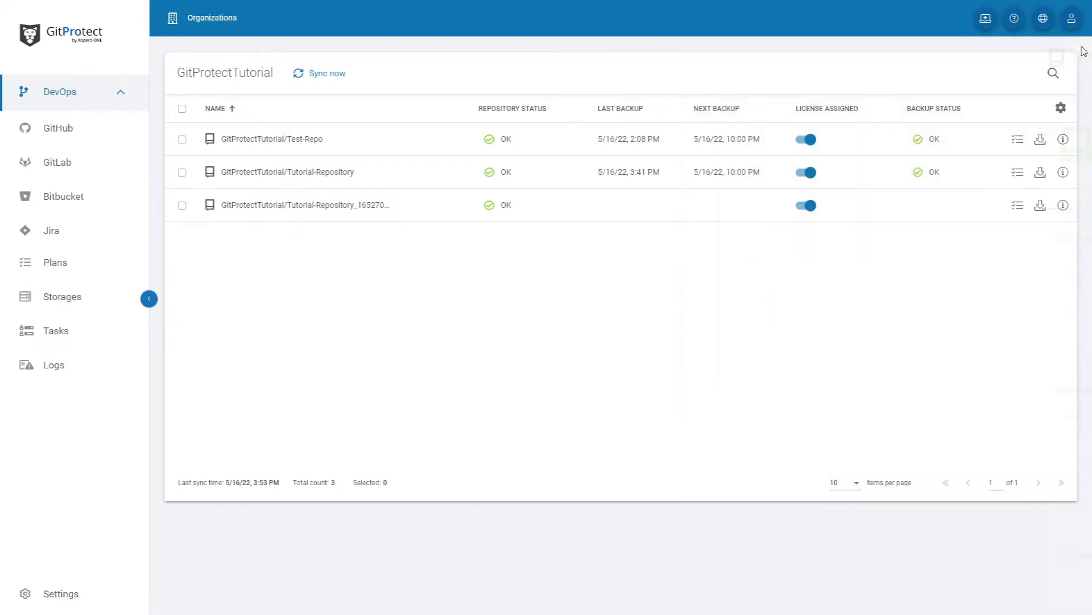
Step: Restore Tutorial-Repository from the GitProtectTutorial (Default backup plan) copy made Today at 11:53 AM
click(1040, 173)
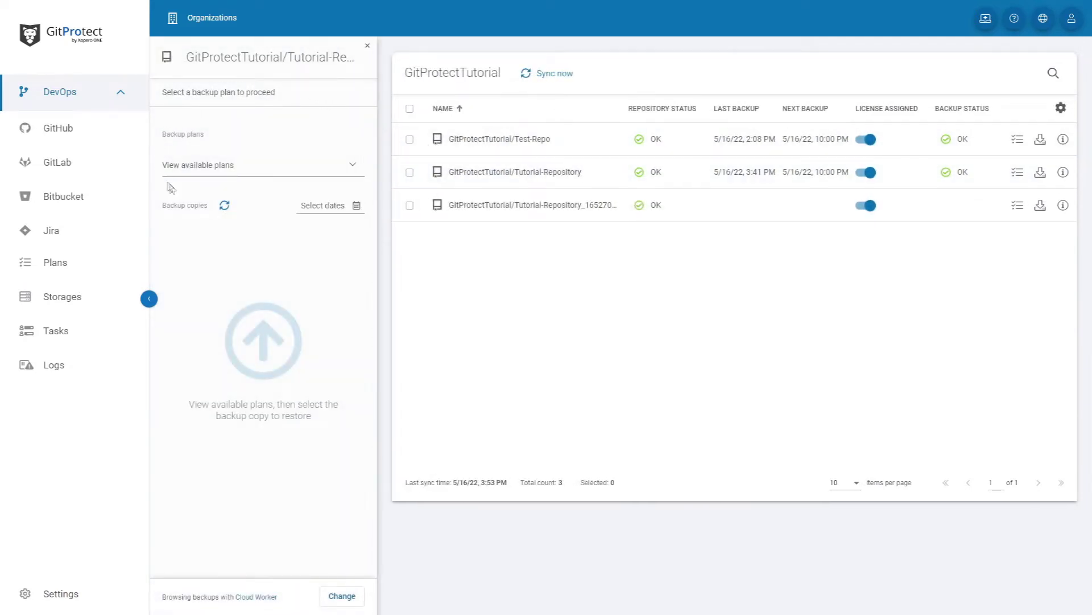
click(232, 171)
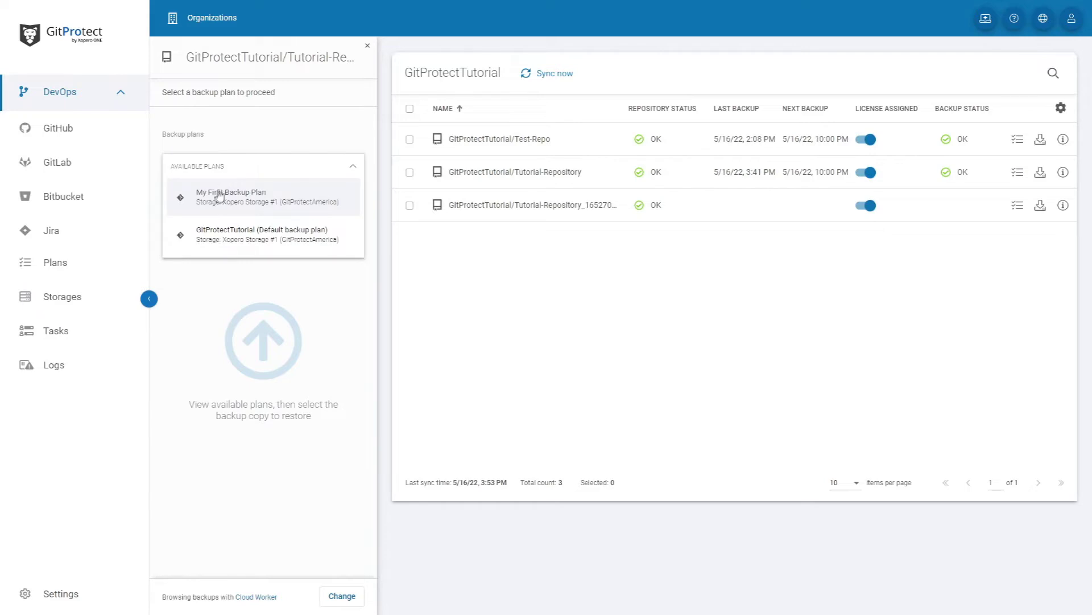
click(219, 233)
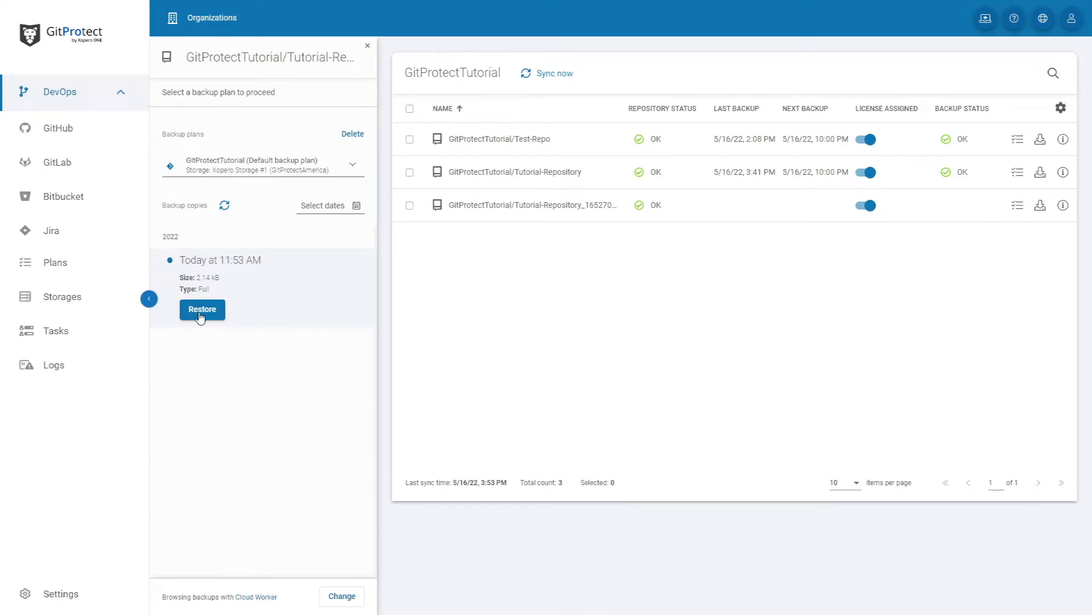
click(205, 313)
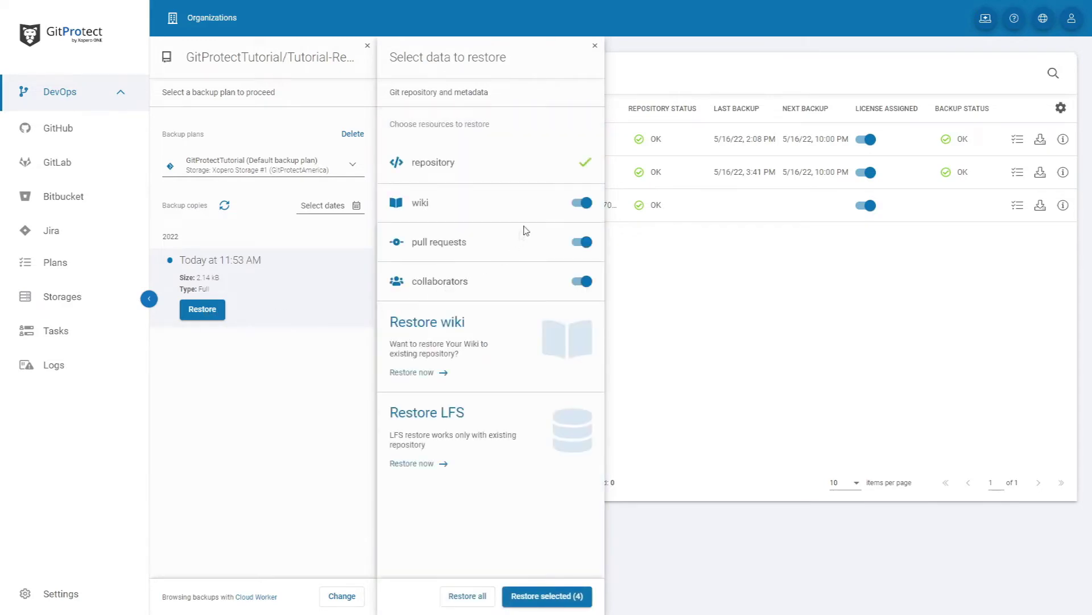
Step: Keep wiki, pull requests and collaborators included, then restore the wiki to an existing repository
click(585, 205)
click(585, 205)
click(584, 245)
click(585, 245)
click(583, 281)
click(583, 281)
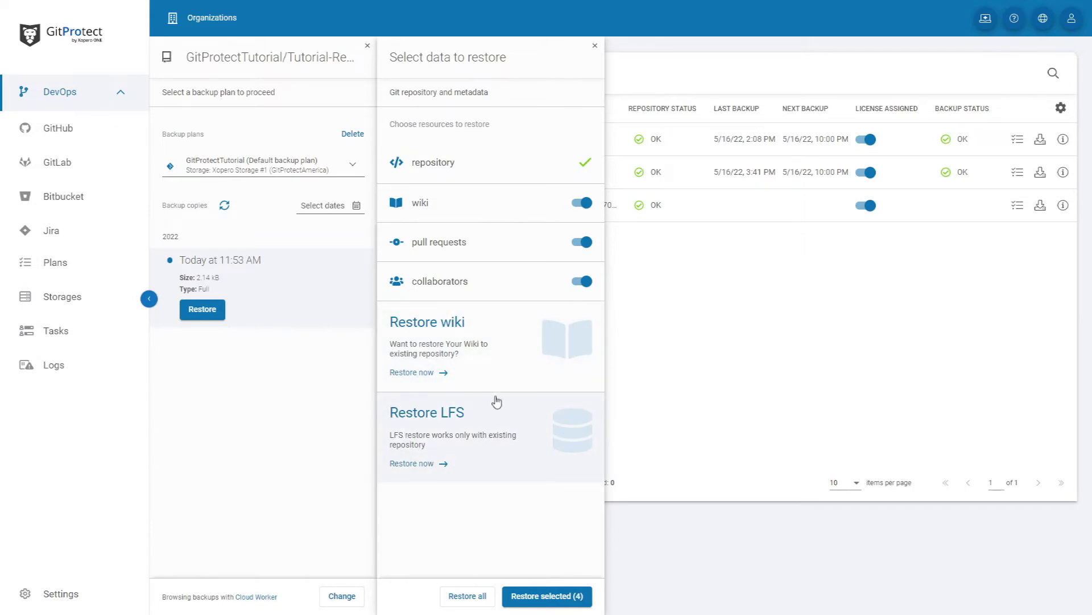
click(410, 374)
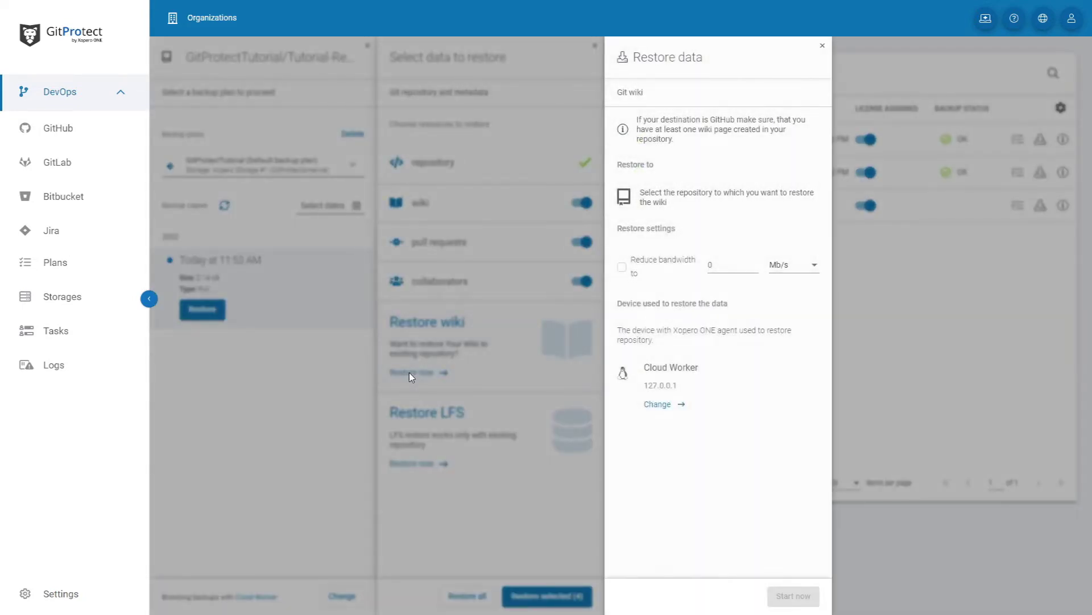
click(665, 202)
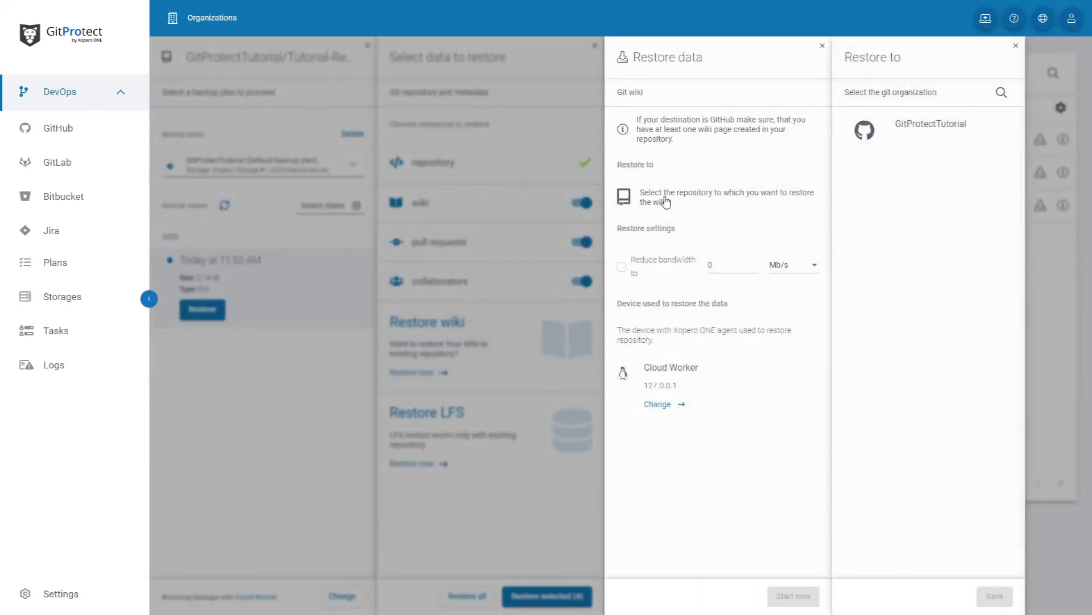
click(927, 135)
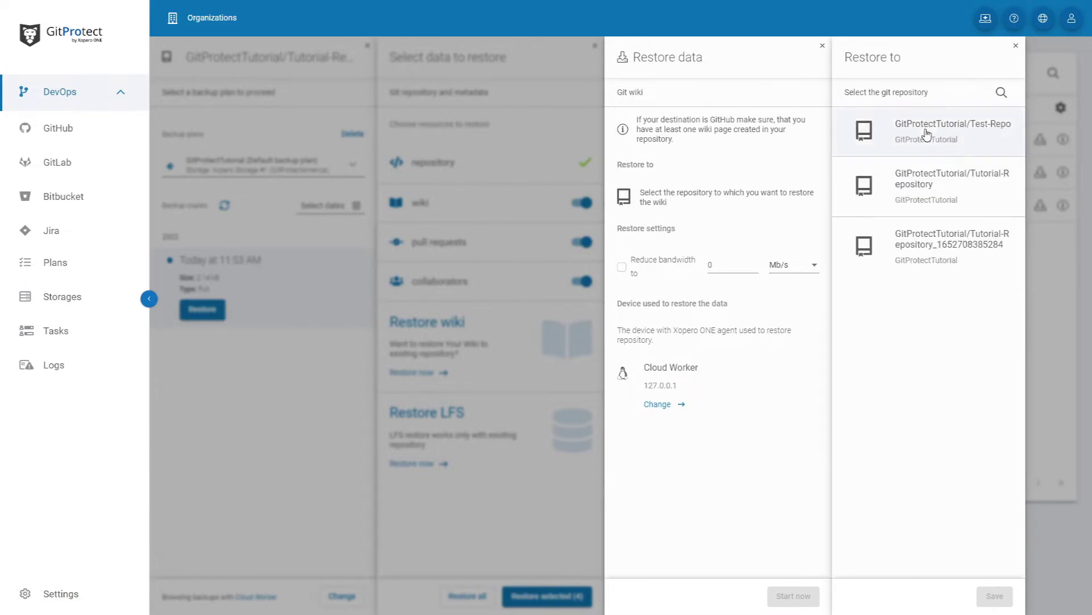
click(941, 186)
click(995, 595)
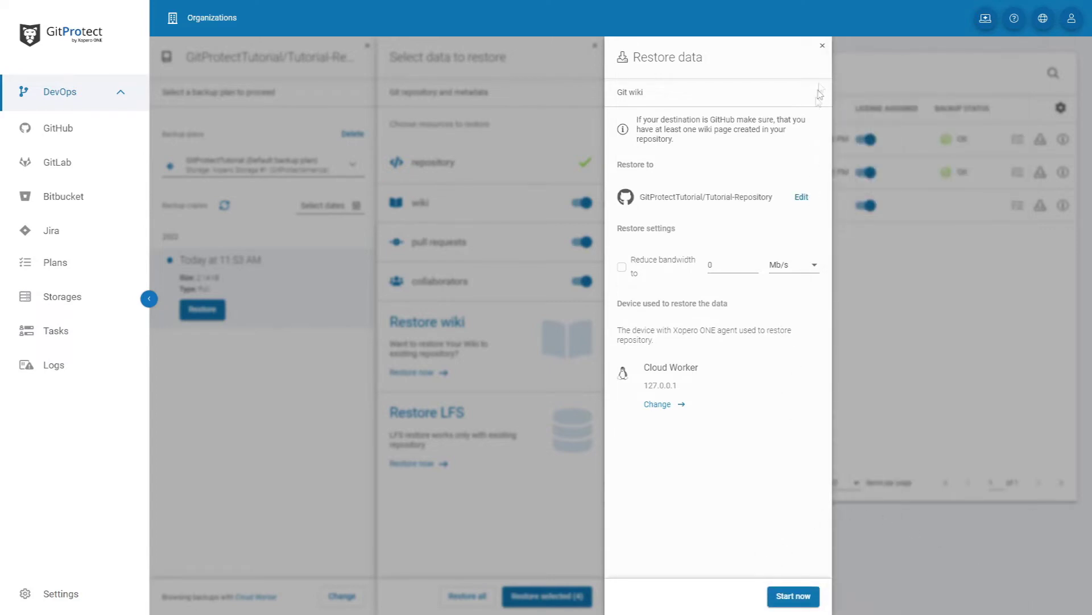
click(824, 45)
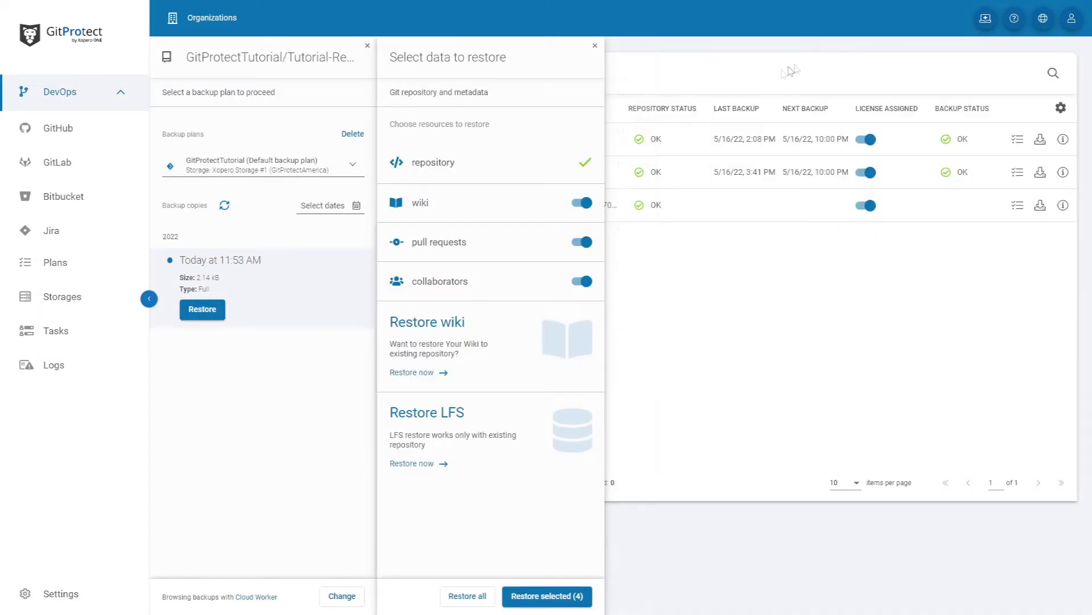
click(557, 601)
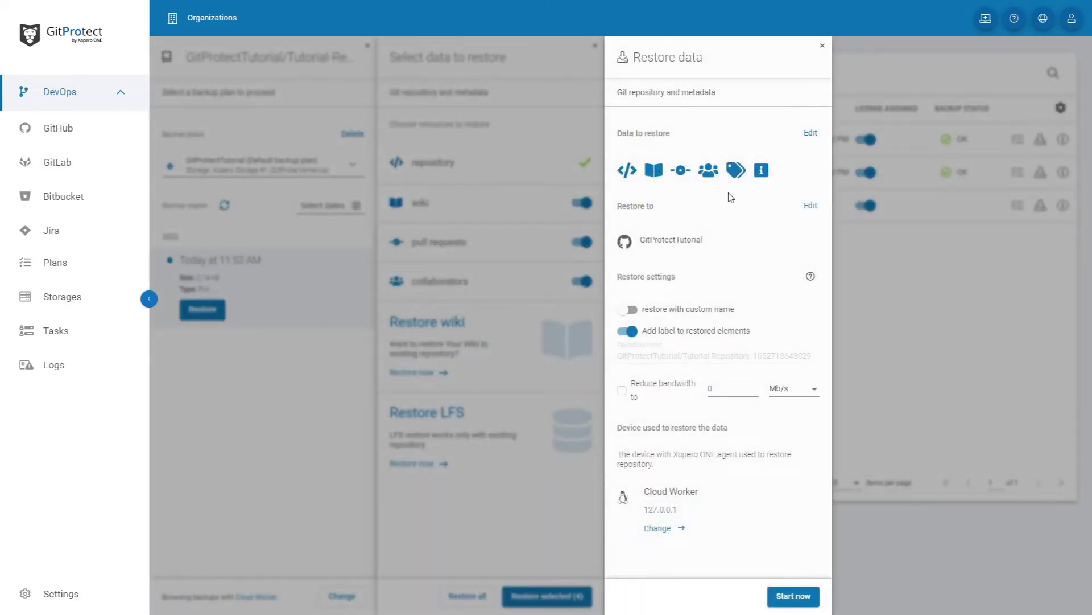
click(660, 245)
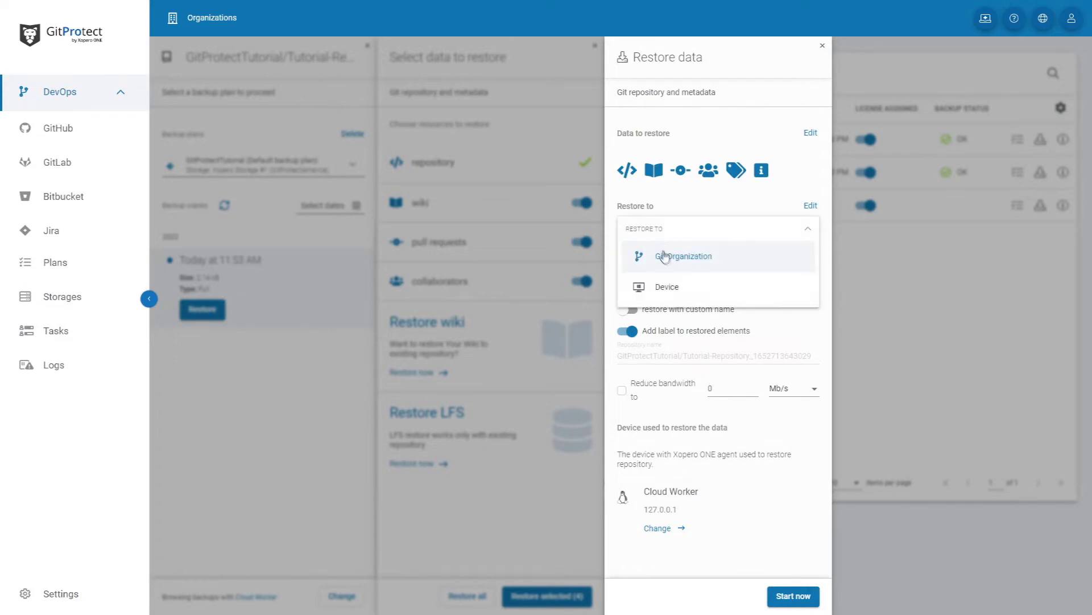
click(665, 257)
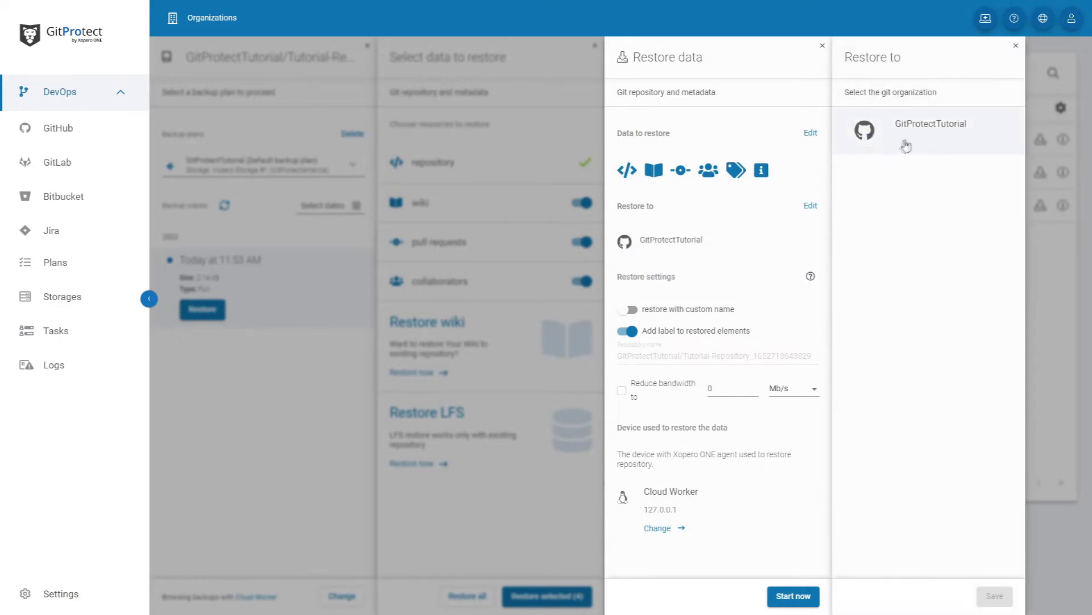
click(911, 142)
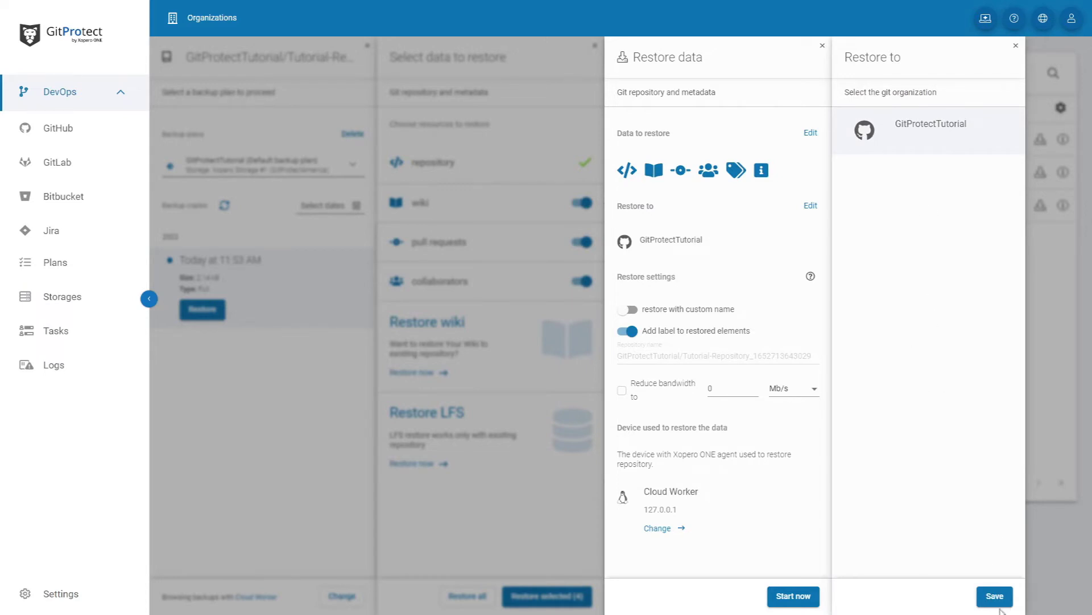
click(997, 602)
click(690, 240)
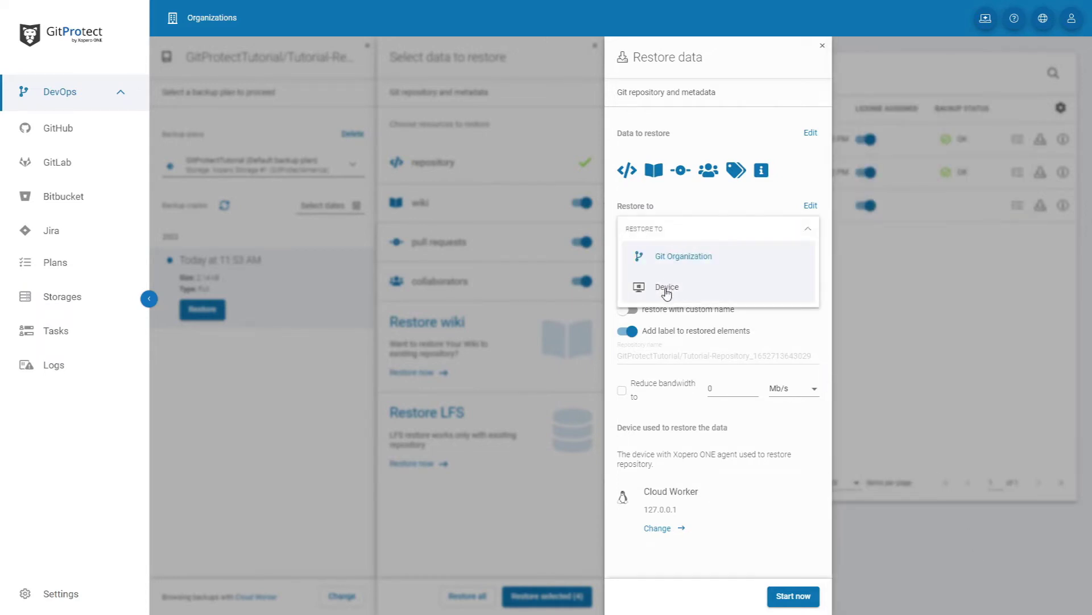
click(667, 289)
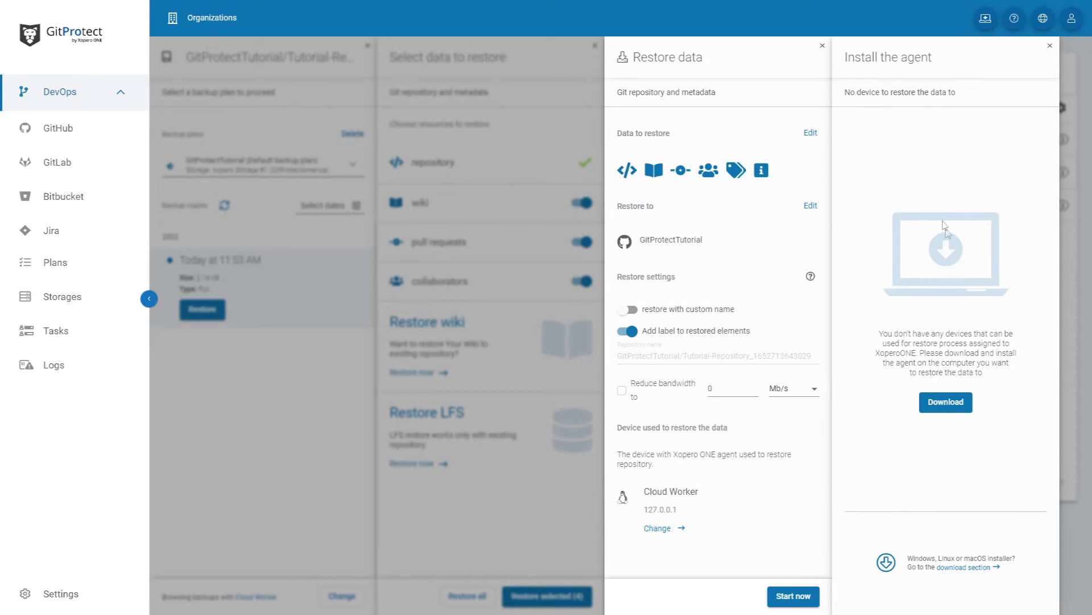
click(1050, 47)
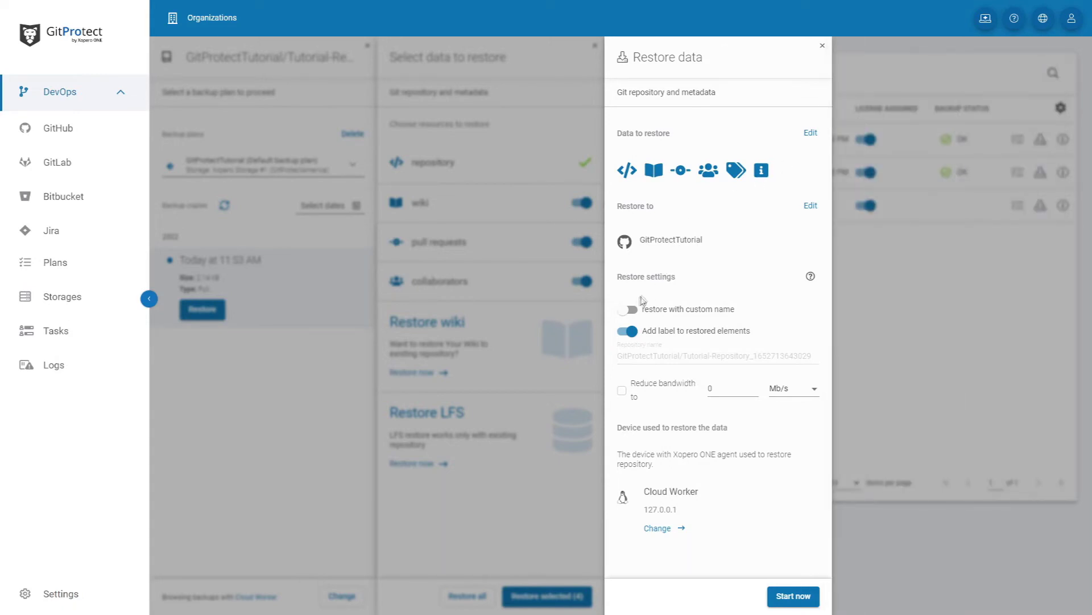
Step: Keep the default repository name and leave labelling of restored elements on
click(629, 312)
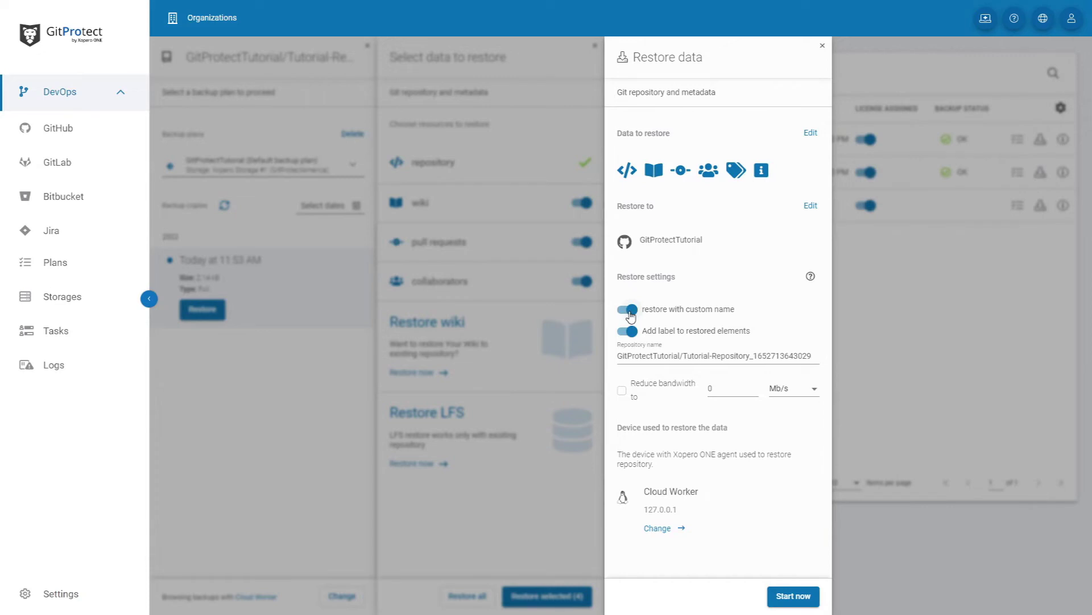
click(630, 312)
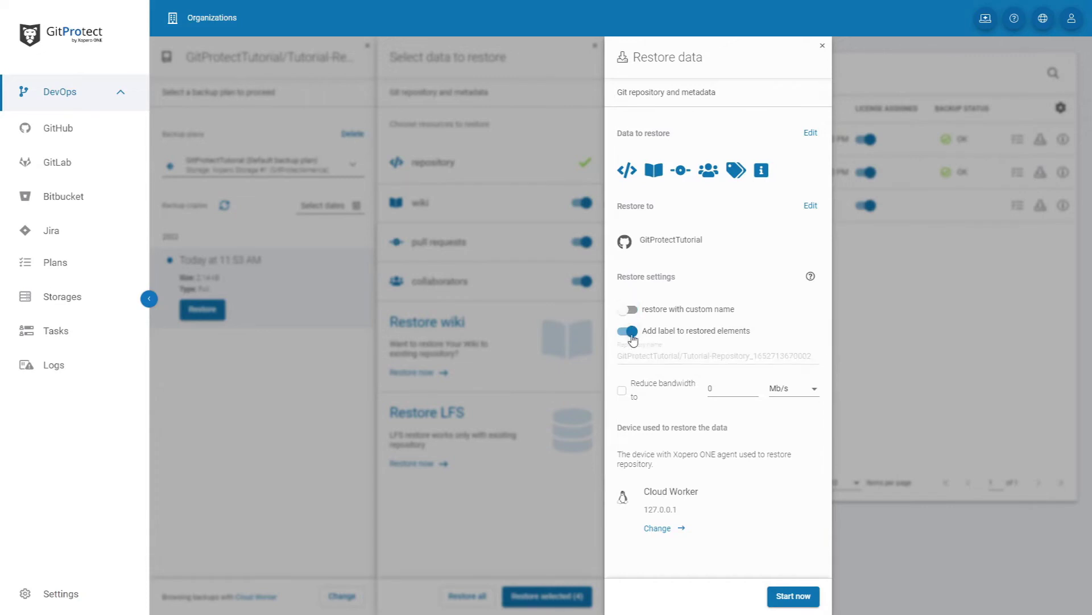
click(636, 341)
click(638, 341)
Step: Limit the restore bandwidth to 2 Mb/s and start the restore
click(622, 391)
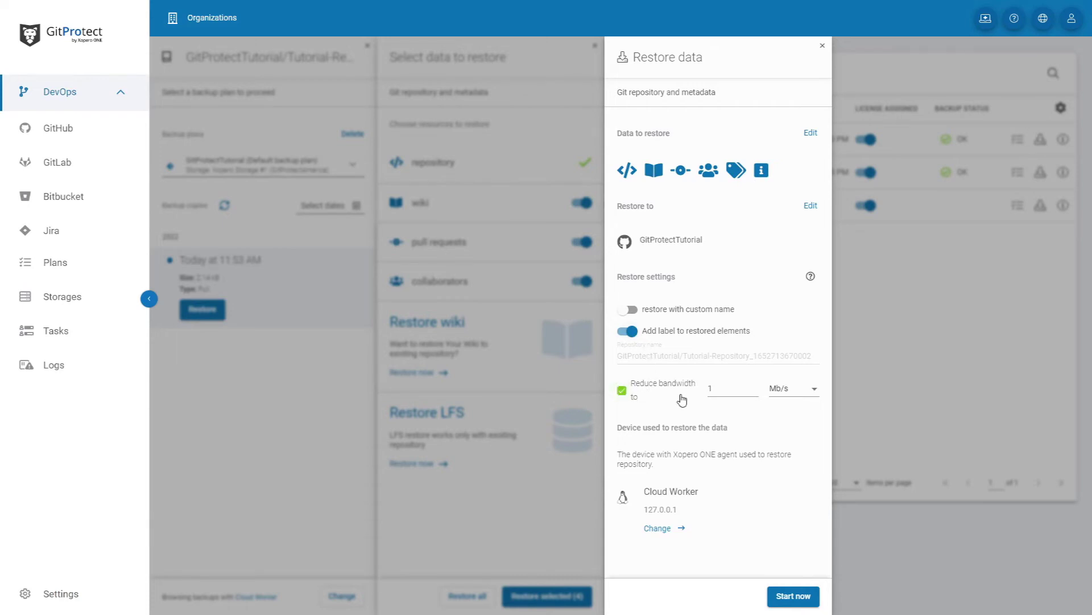
click(754, 386)
click(754, 386)
click(755, 391)
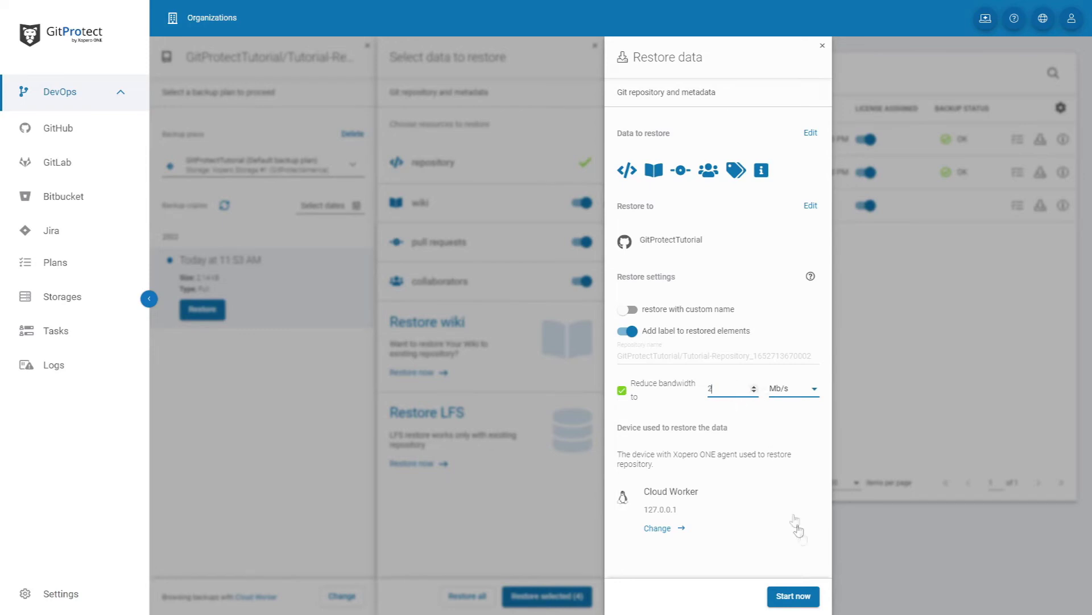
click(795, 596)
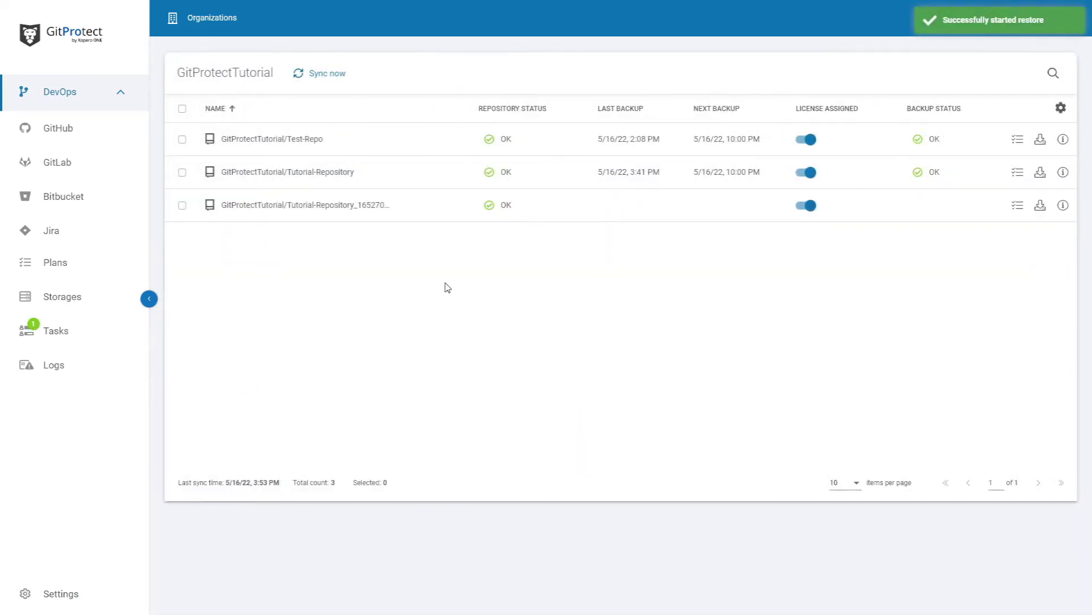
Step: Tick Test-Repo and Tutorial-Repository, then select all three repositories with the header checkbox
click(182, 139)
click(182, 172)
click(182, 109)
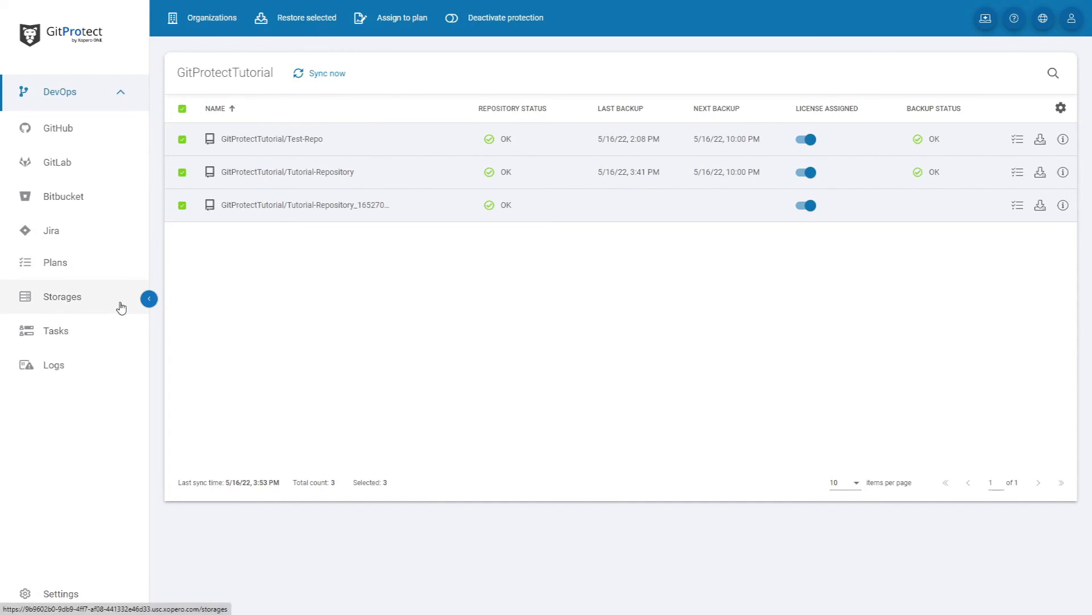
Step: In Xopero Storage #1, browse Tutorial-Repository's backups under My First Backup Plan
click(95, 302)
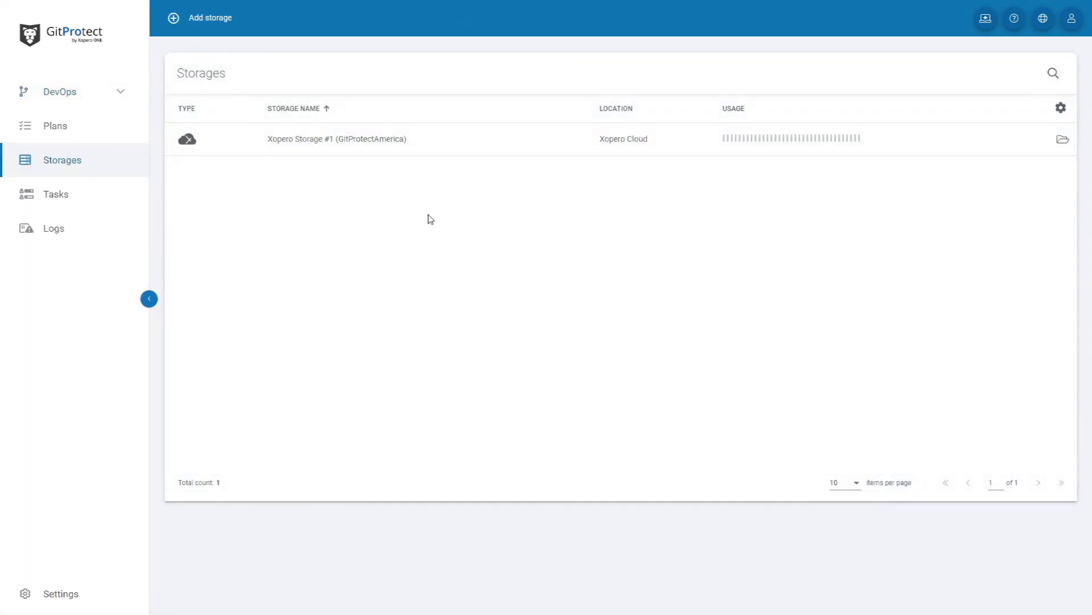
click(1062, 143)
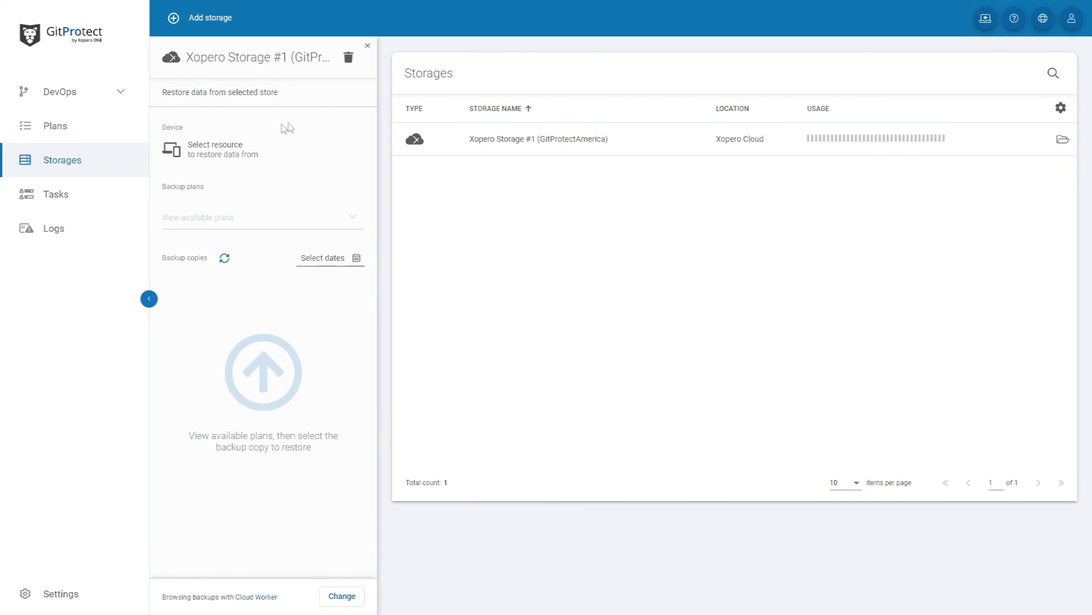
click(208, 160)
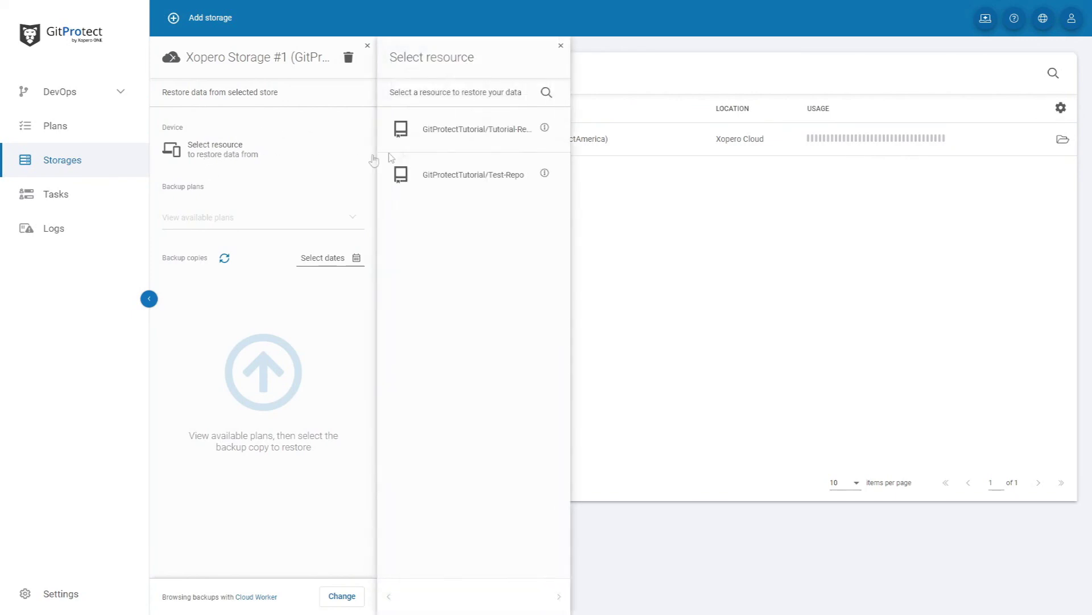
click(459, 140)
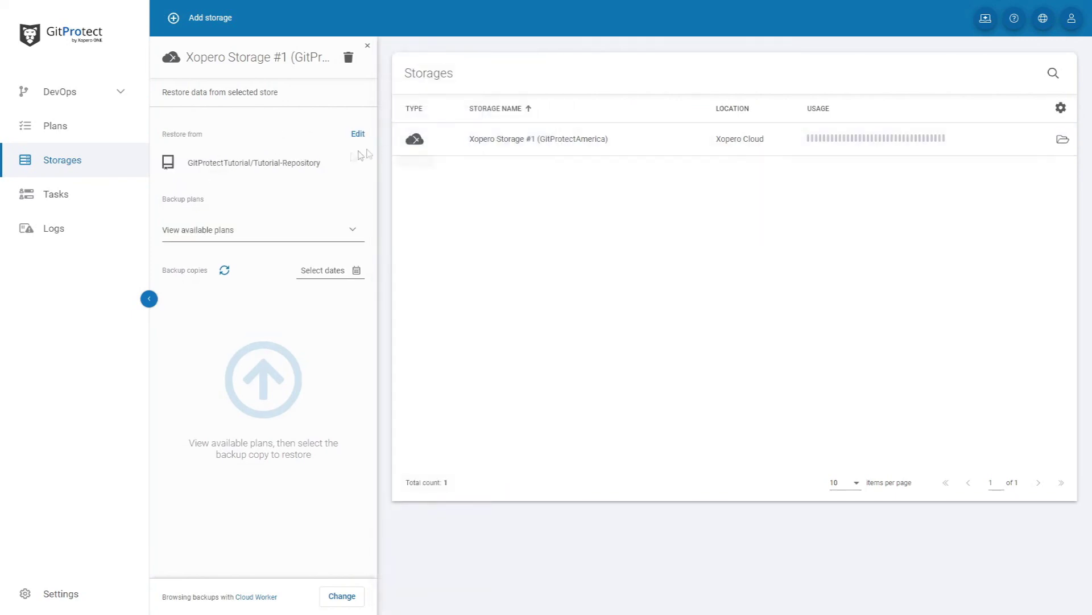
click(233, 234)
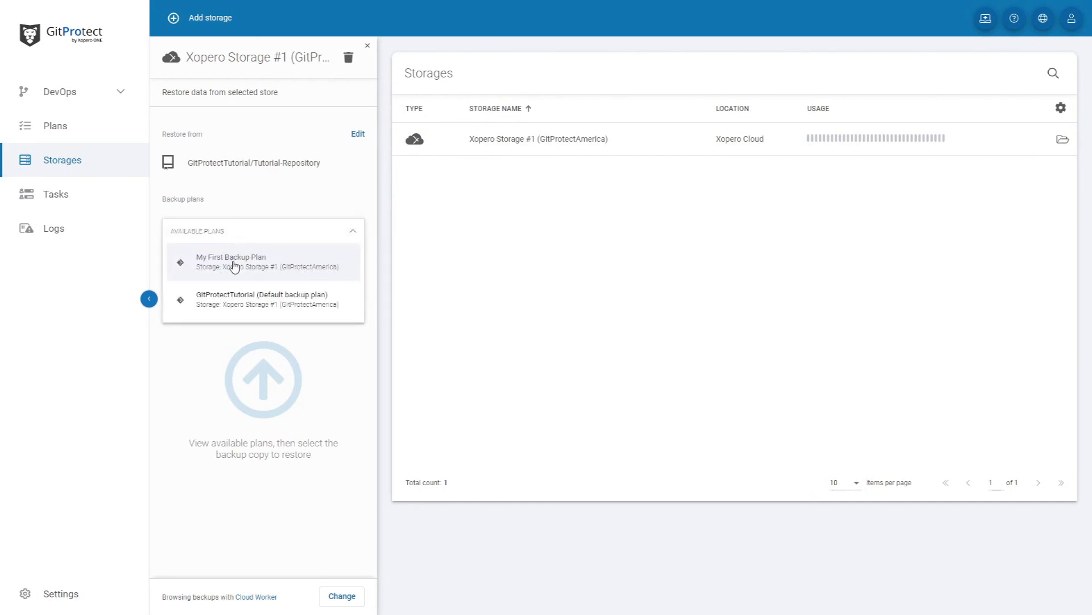
click(234, 262)
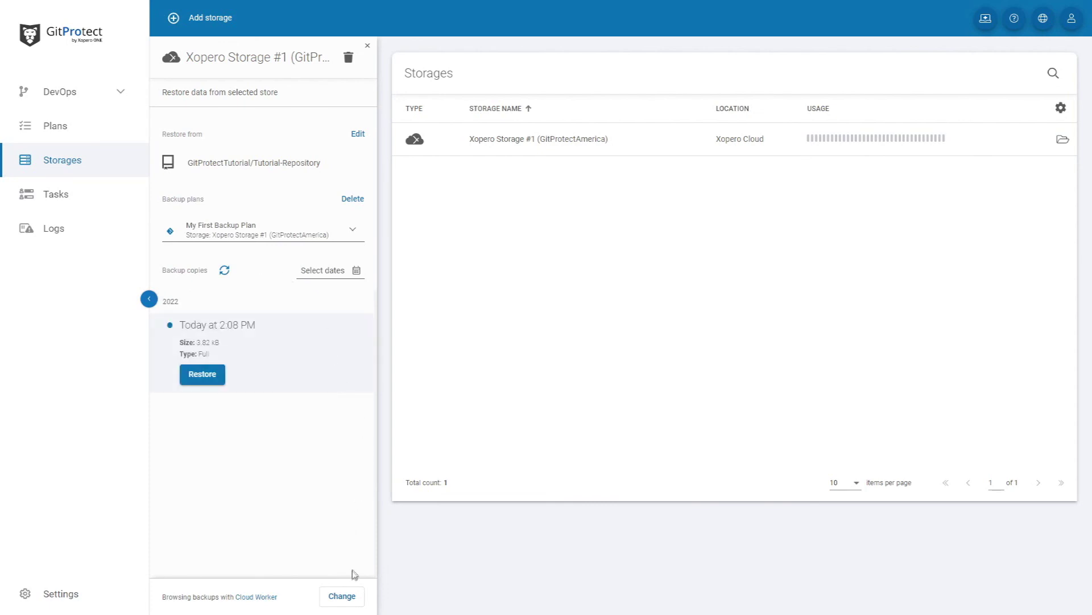